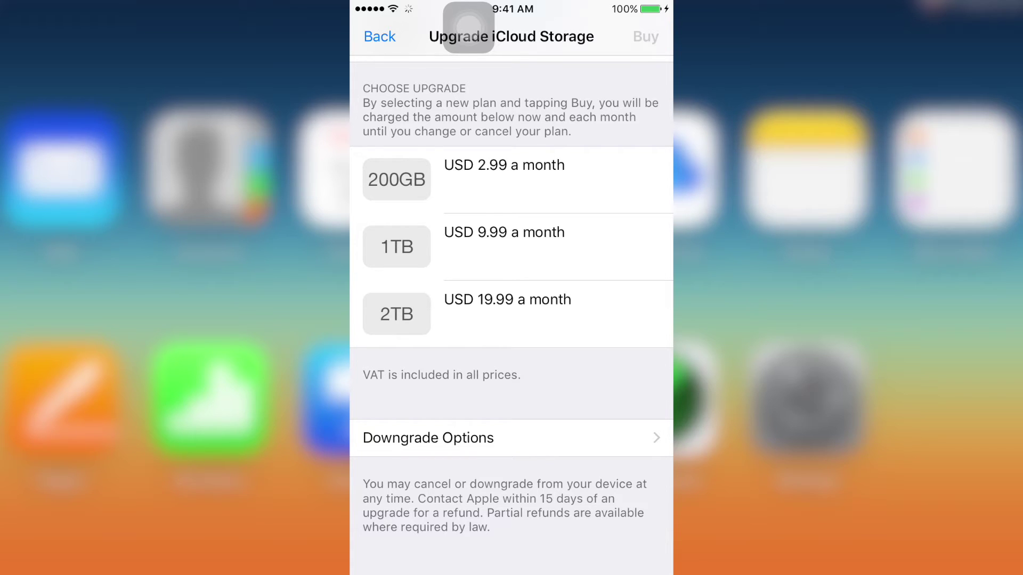
Open the iCloud storage Downgrade Options to reach the free 5GB plan
click(428, 438)
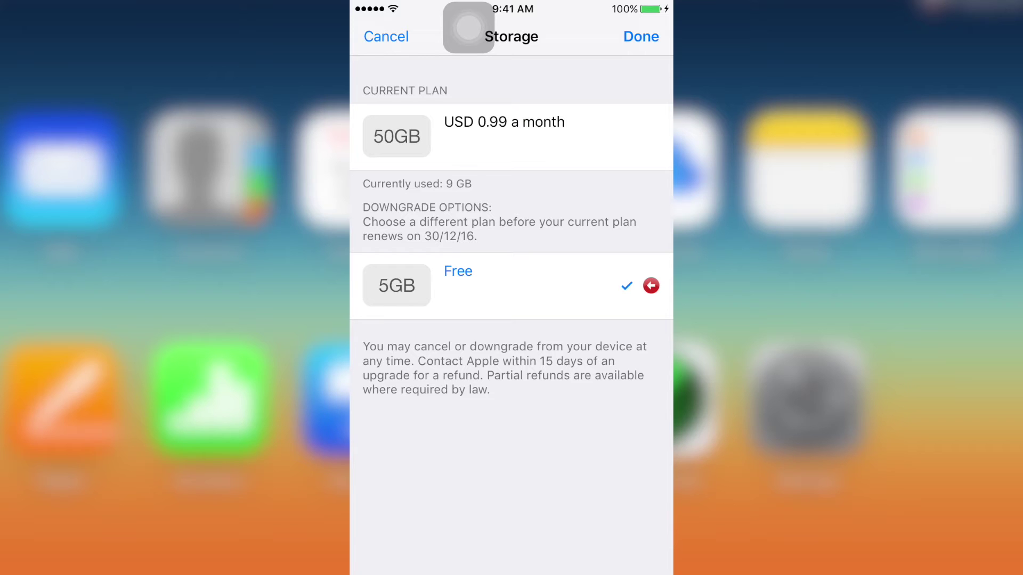
From the home screen, go back through Settings > iCloud > Storage to the Downgrade Options
key(super)
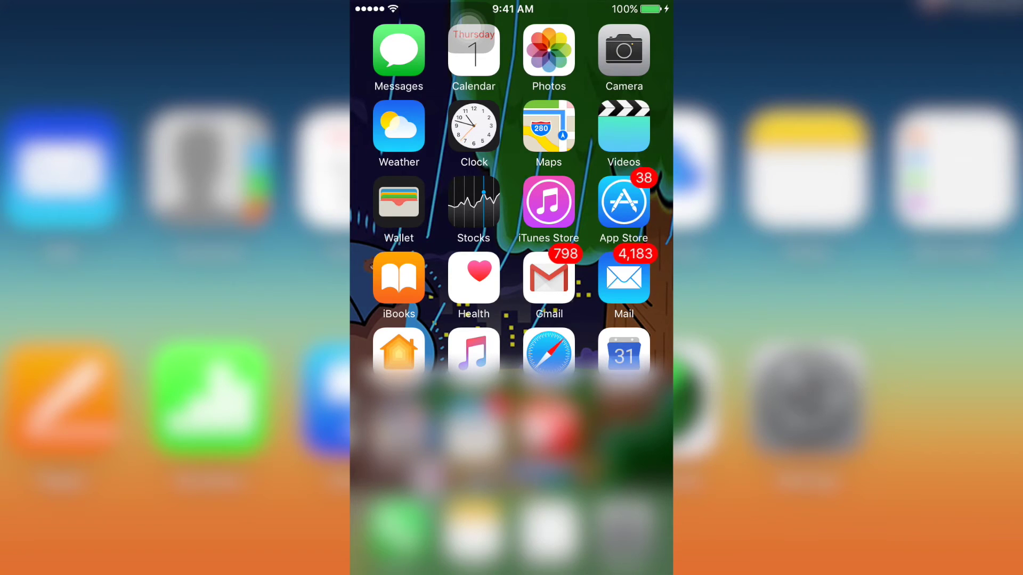
click(623, 527)
scroll(512, 214, down, 2)
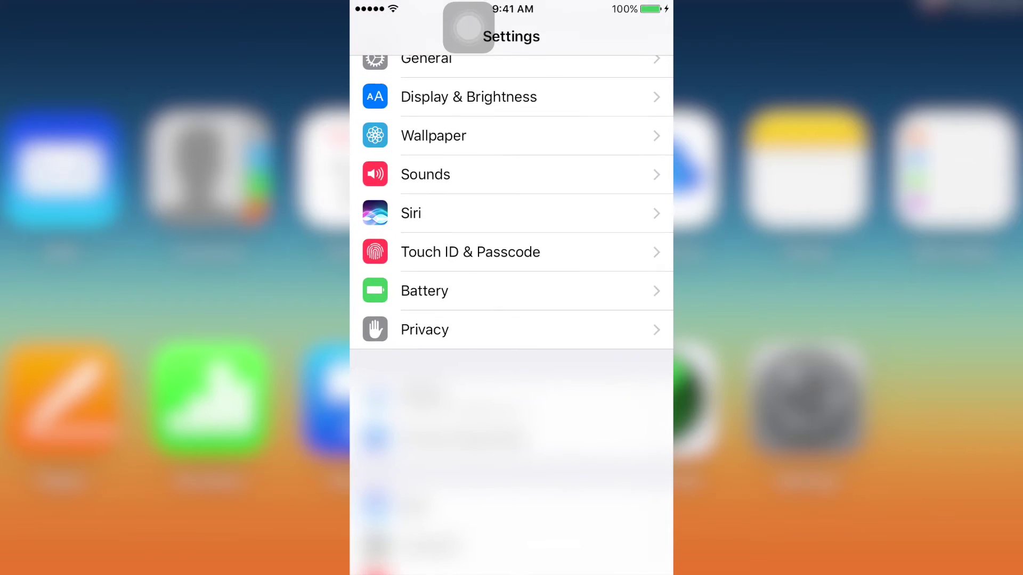
click(426, 394)
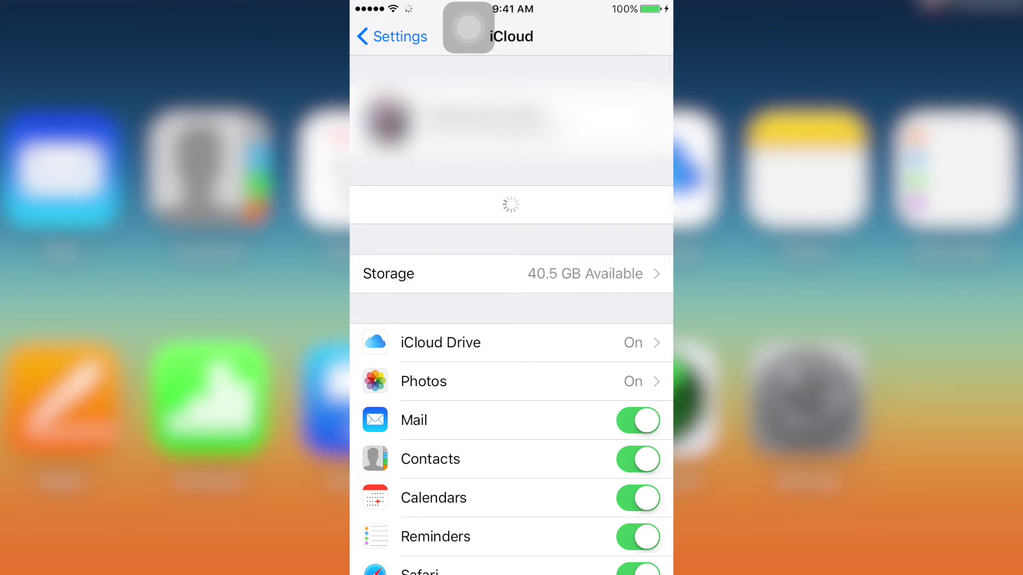
click(480, 273)
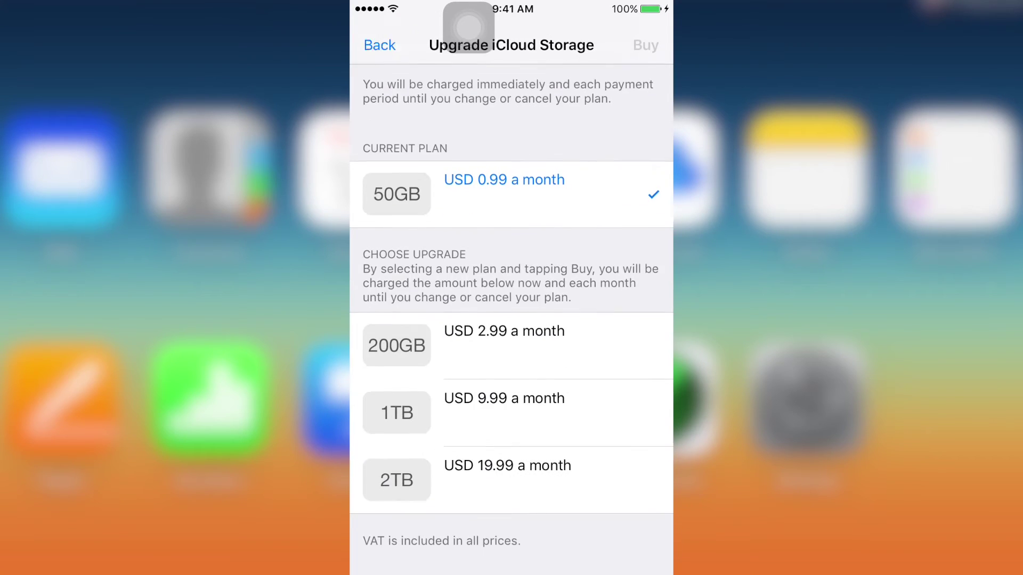
scroll(512, 293, down, 5)
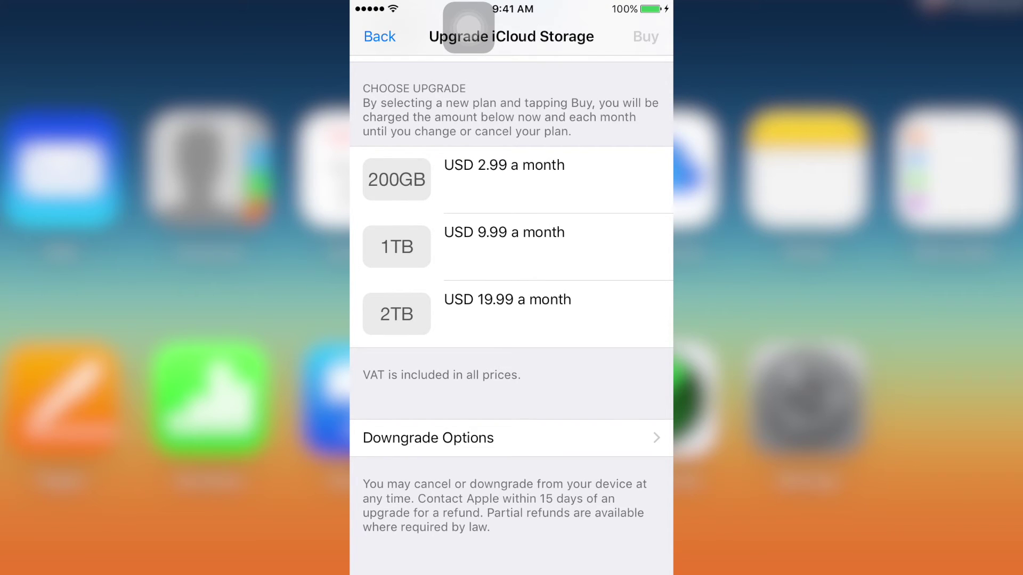
click(428, 438)
scroll(511, 320, down, 2)
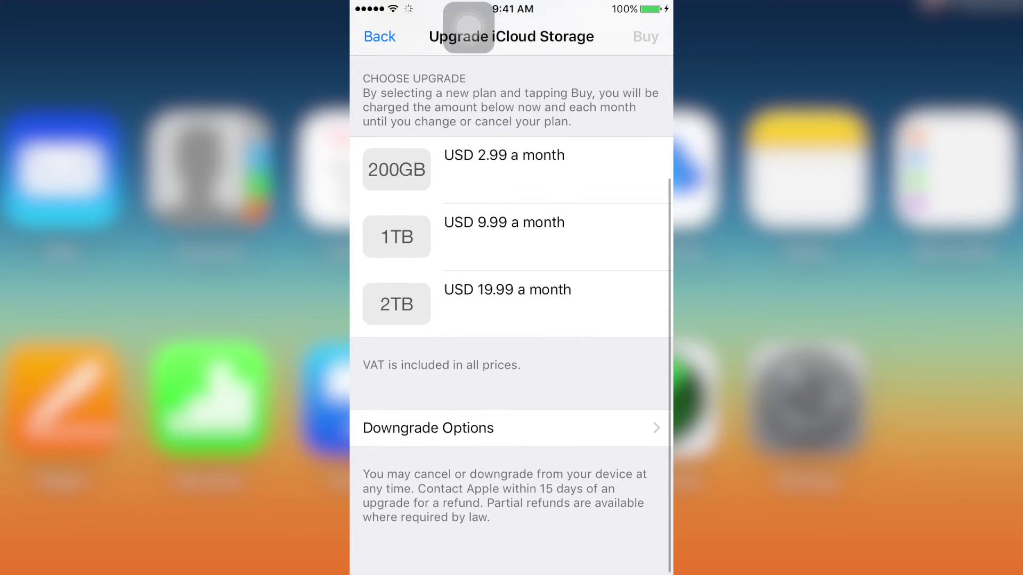
Select the 5GB Free plan, tap Done and confirm the downgrade
click(429, 435)
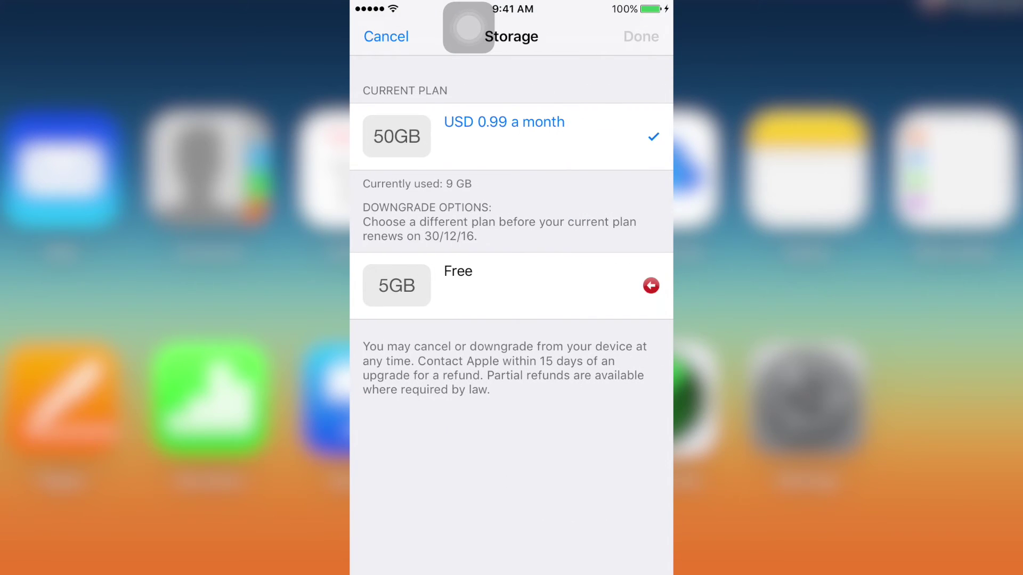
click(511, 285)
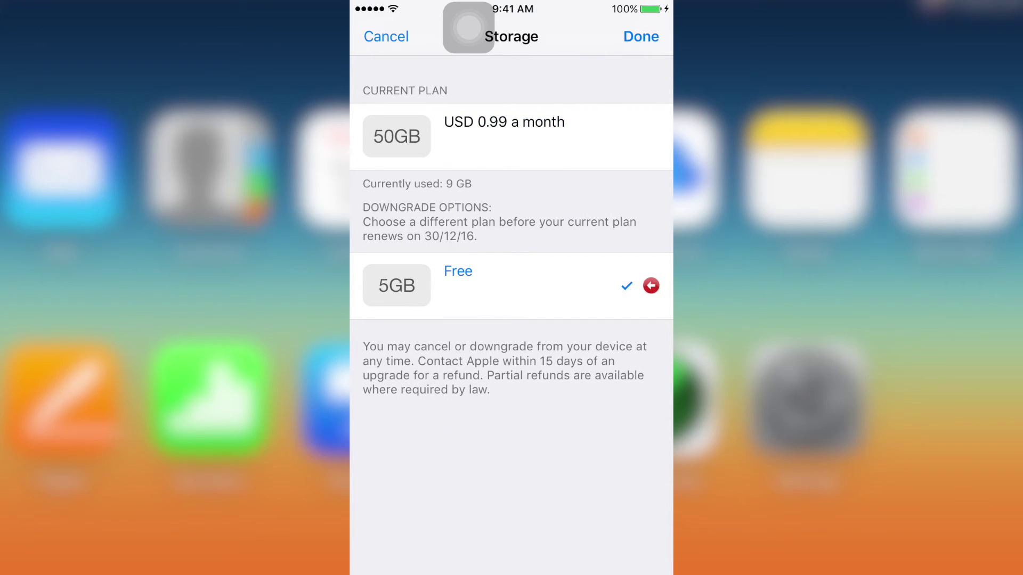
click(511, 285)
click(641, 37)
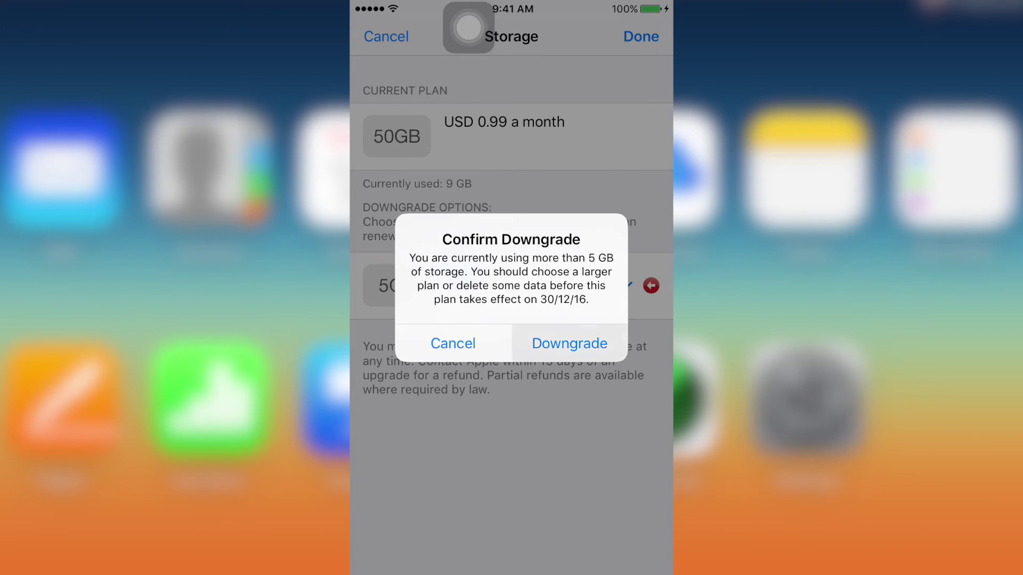
click(569, 343)
click(641, 37)
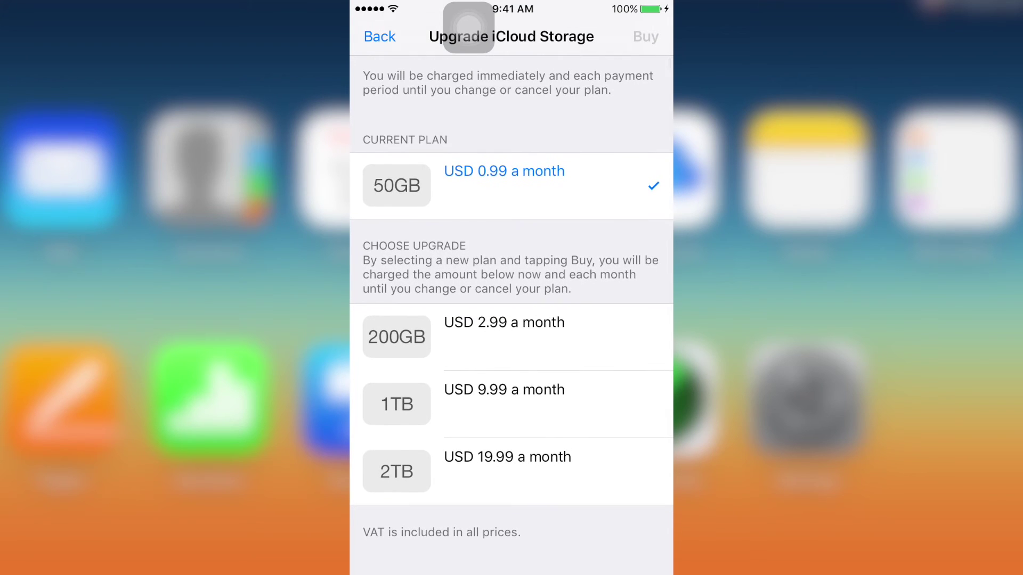
Reopen the downgrade options and check the plans, leaving 5GB Free selected
scroll(512, 320, down, 5)
click(426, 436)
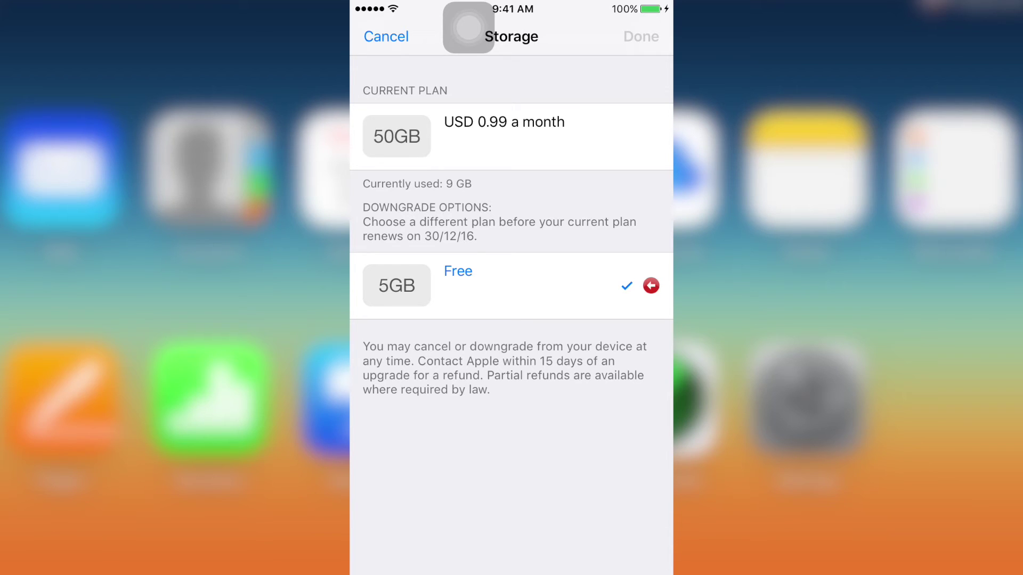
click(512, 137)
click(511, 285)
click(511, 137)
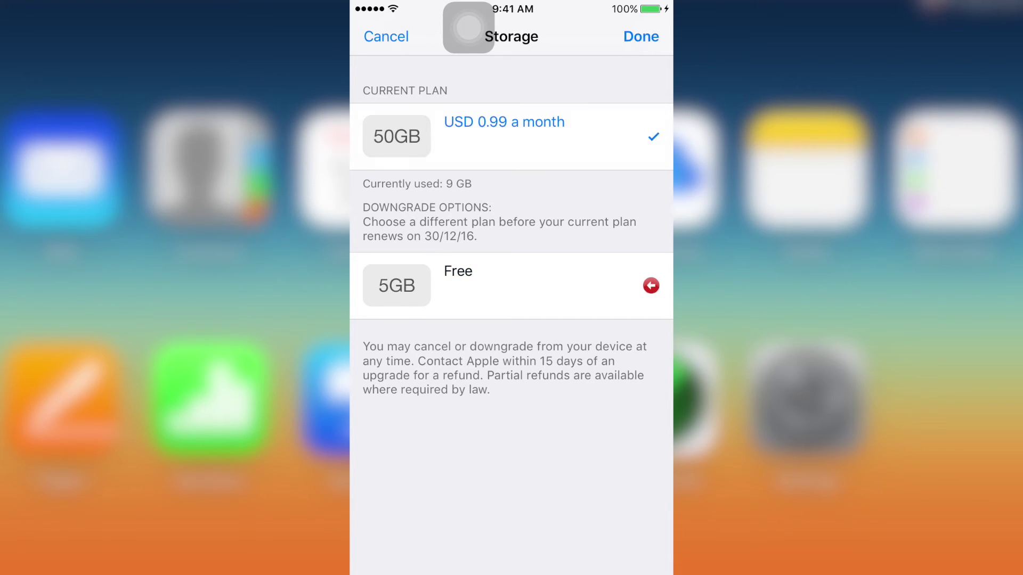
click(512, 285)
Back out of the storage pages to the main Settings list
click(386, 36)
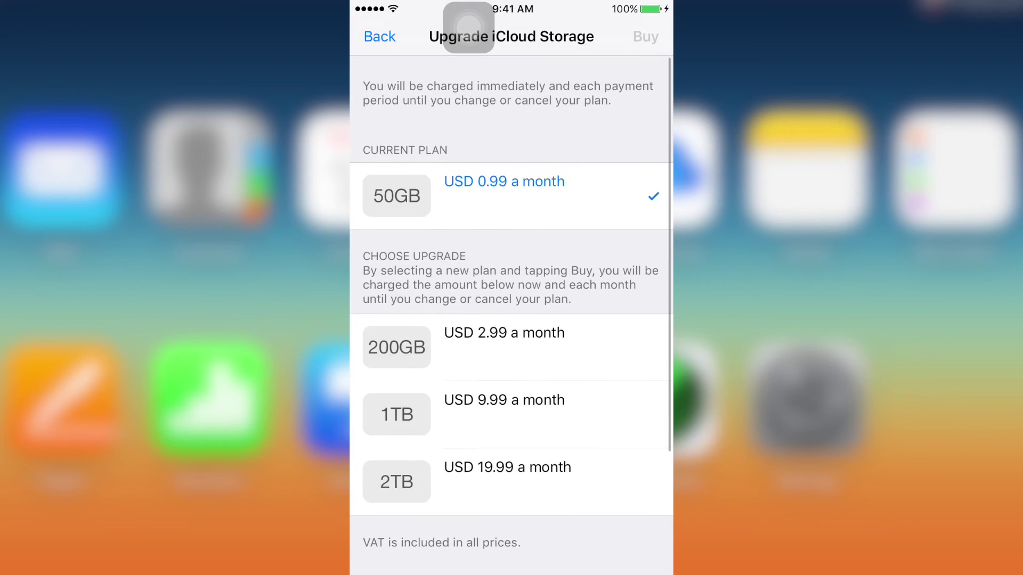
click(379, 36)
click(386, 36)
click(383, 37)
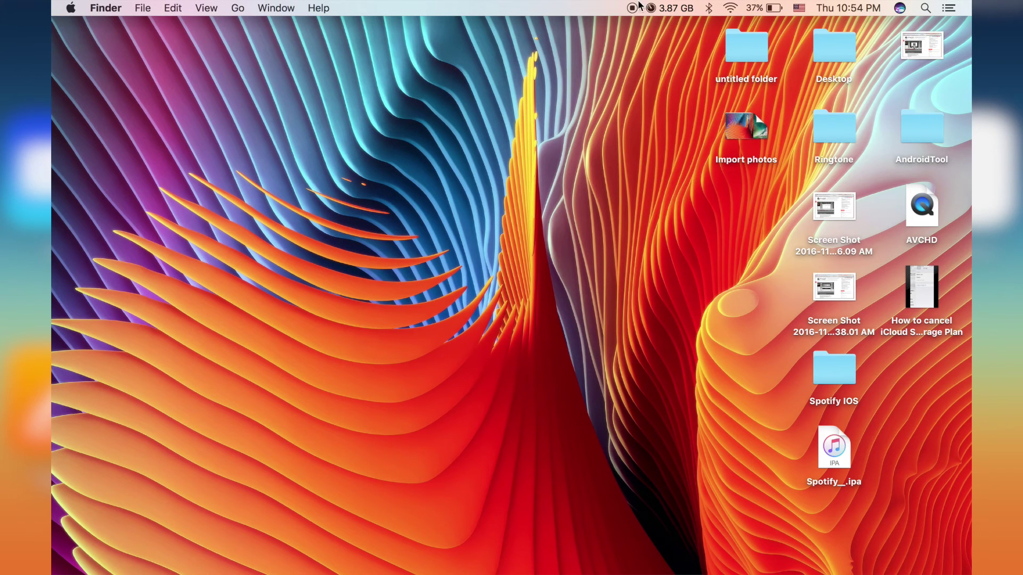
Launch System Preferences and open the iCloud Manage Storage sheet showing 40.36 GB of 50 GB available
mouse_move(961, 453)
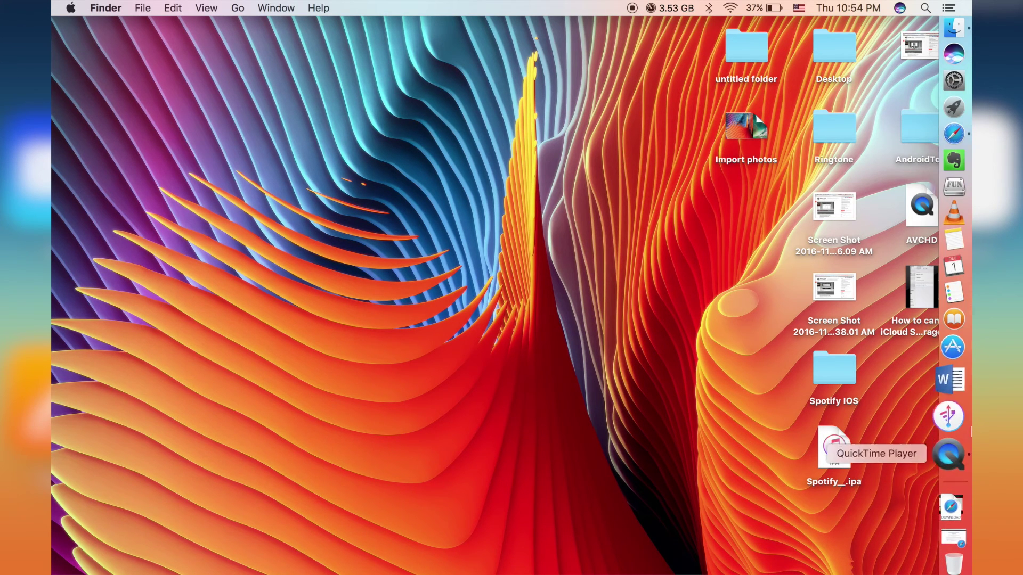
click(961, 106)
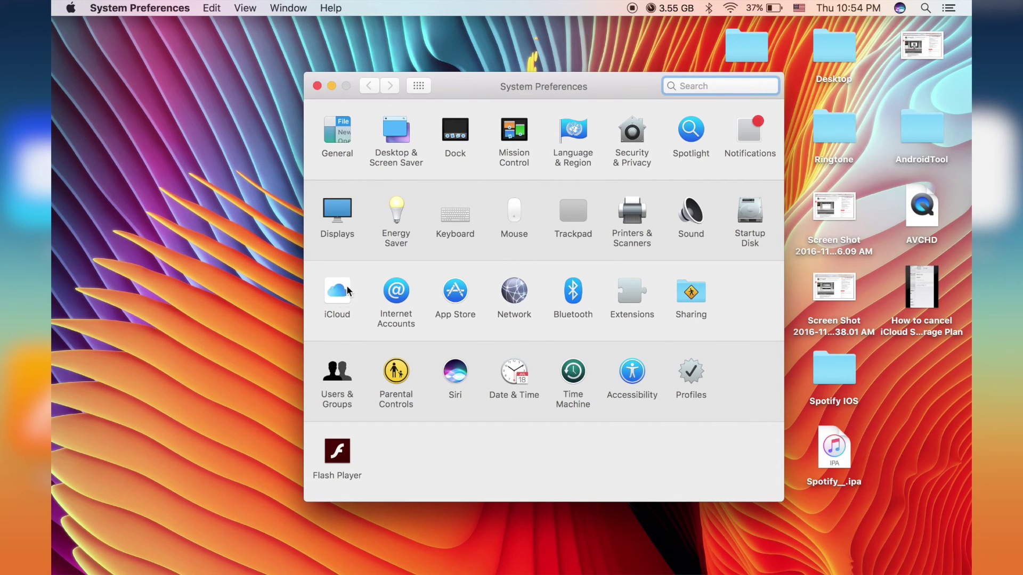
click(346, 287)
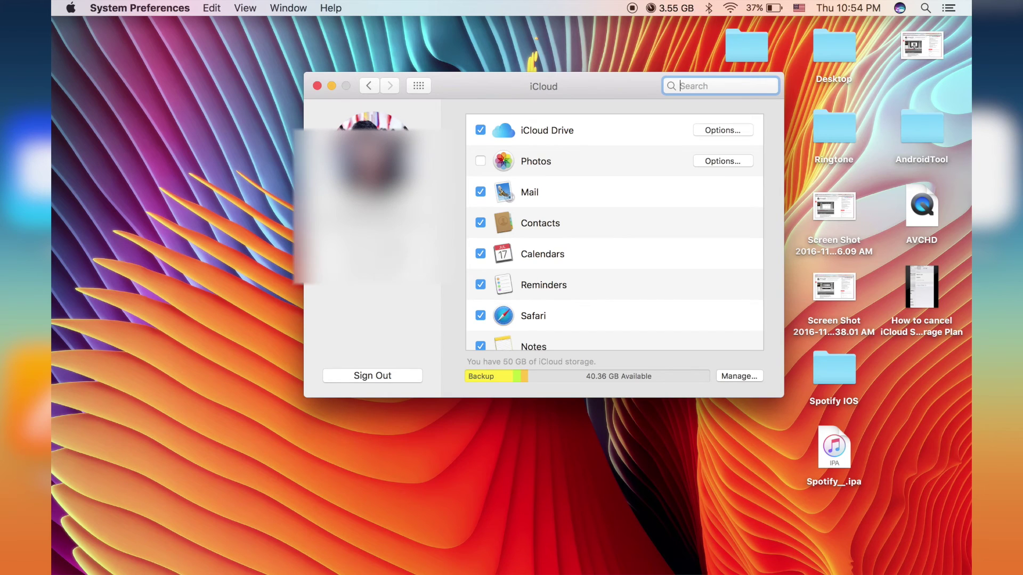
click(746, 379)
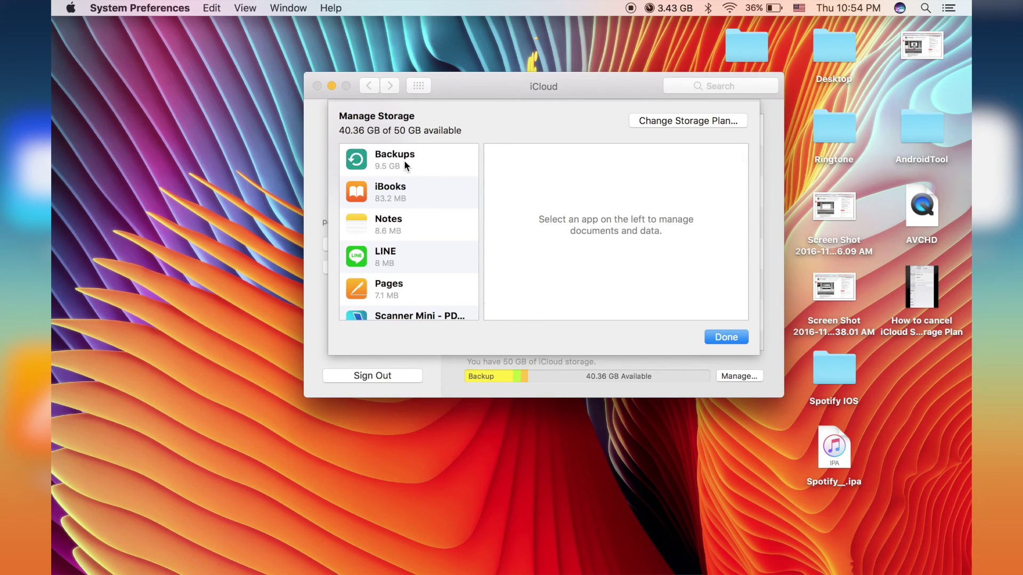
Delete the 9.5 GB iOS device backup under Backups, then close the storage sheet
click(405, 165)
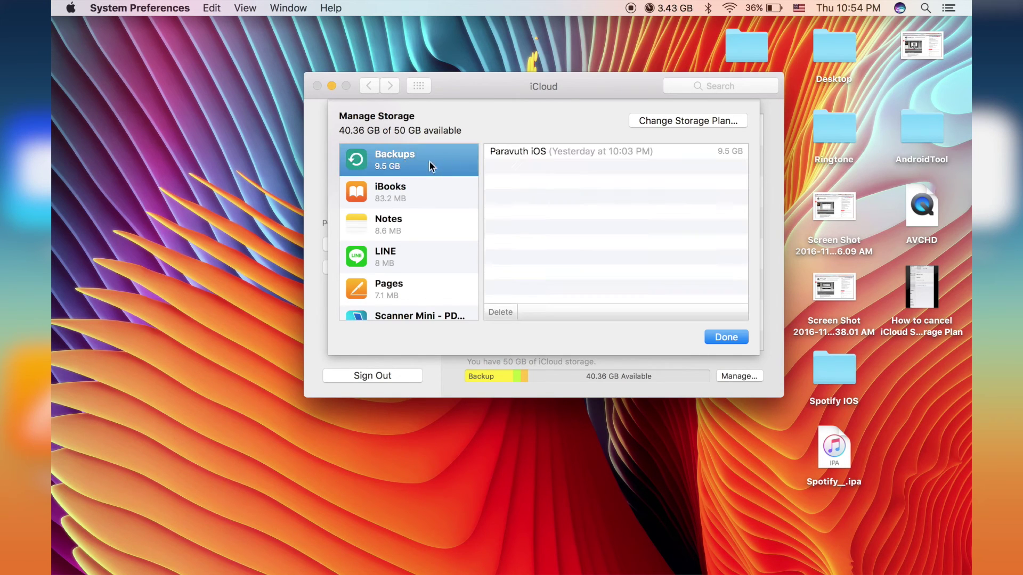
click(563, 152)
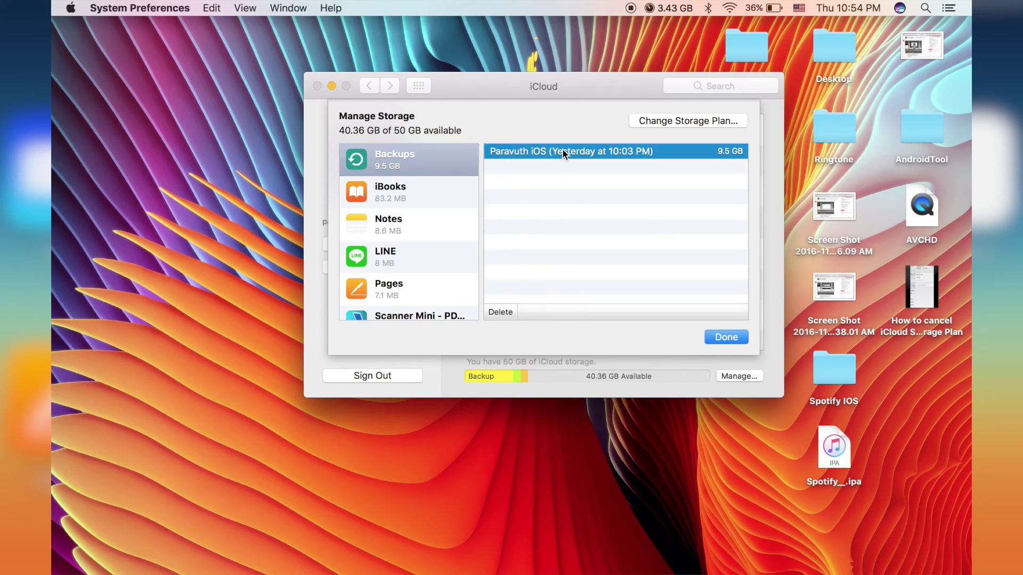
click(507, 315)
click(636, 196)
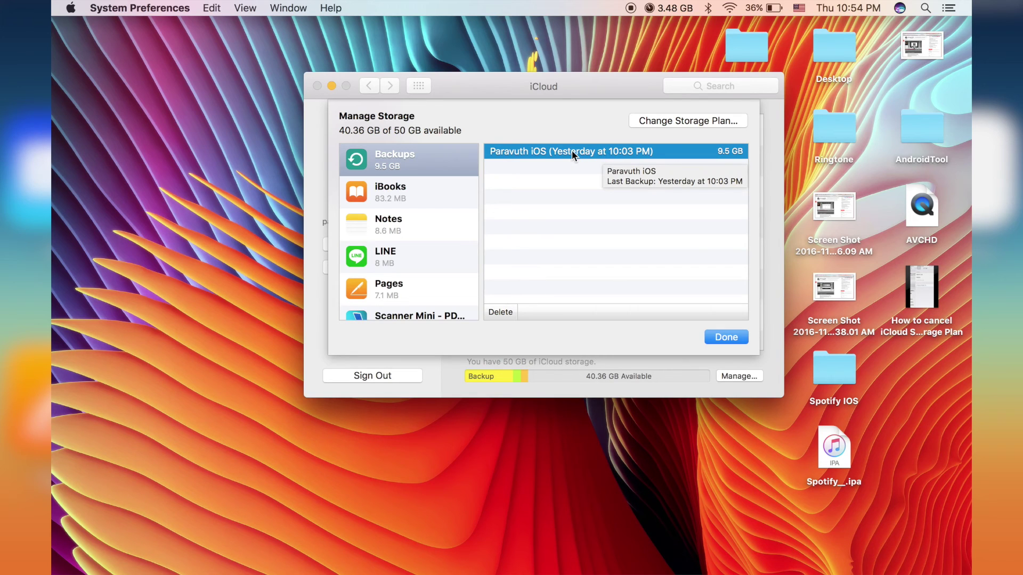
click(500, 312)
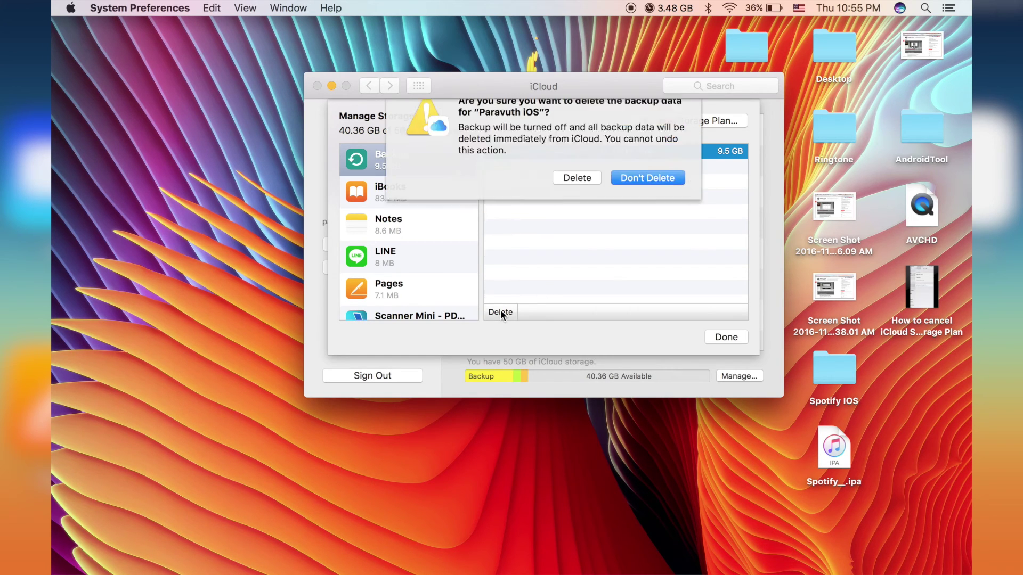
click(577, 198)
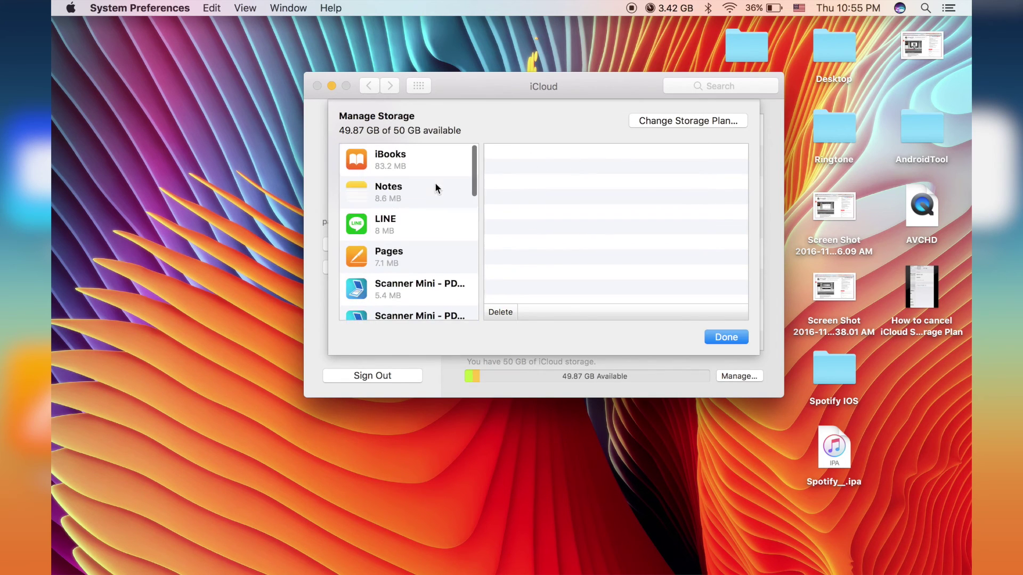
click(719, 338)
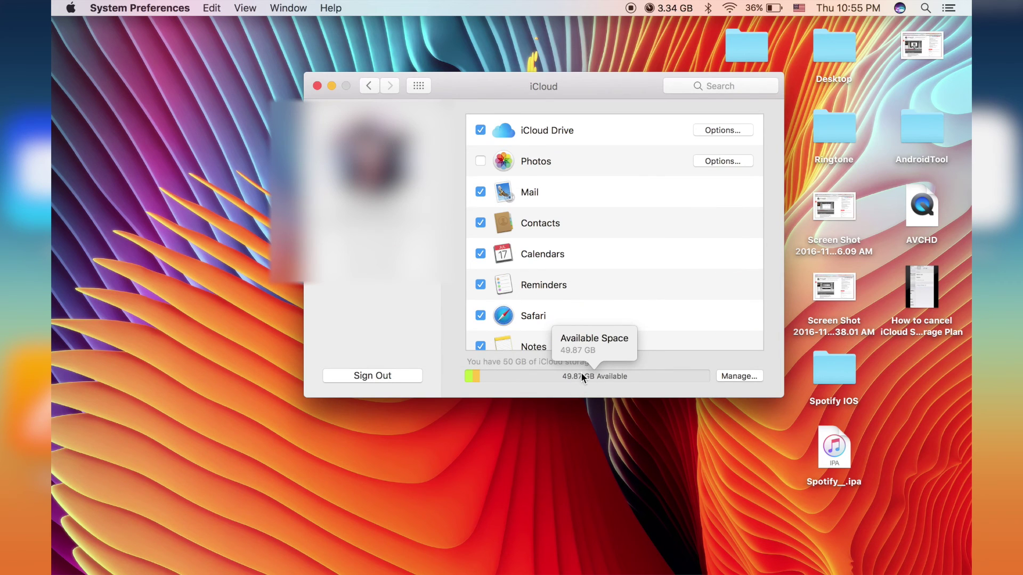
Open Manage > Change Storage Plan > Downgrade Options and sign in with the account password
click(751, 376)
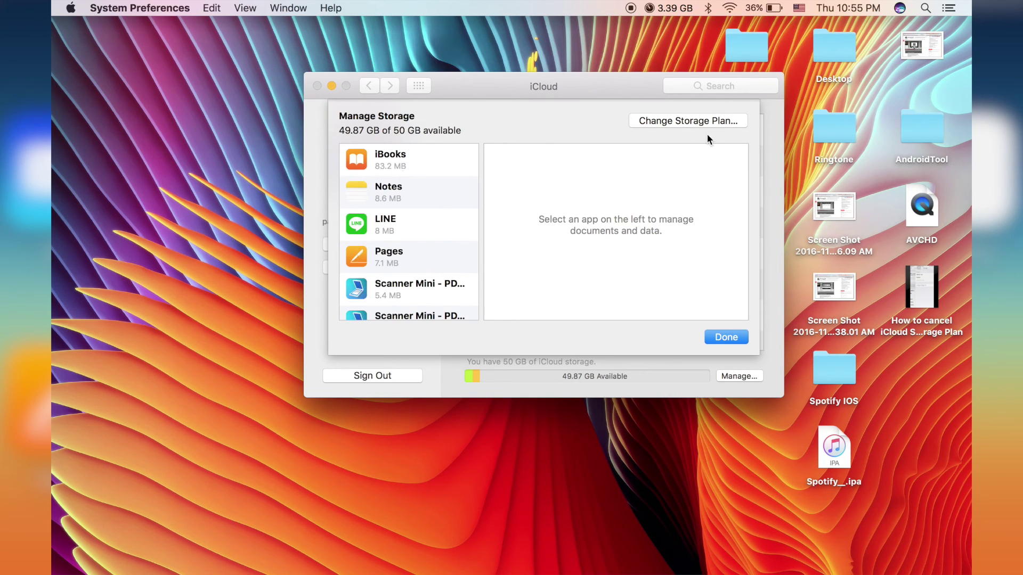
click(708, 122)
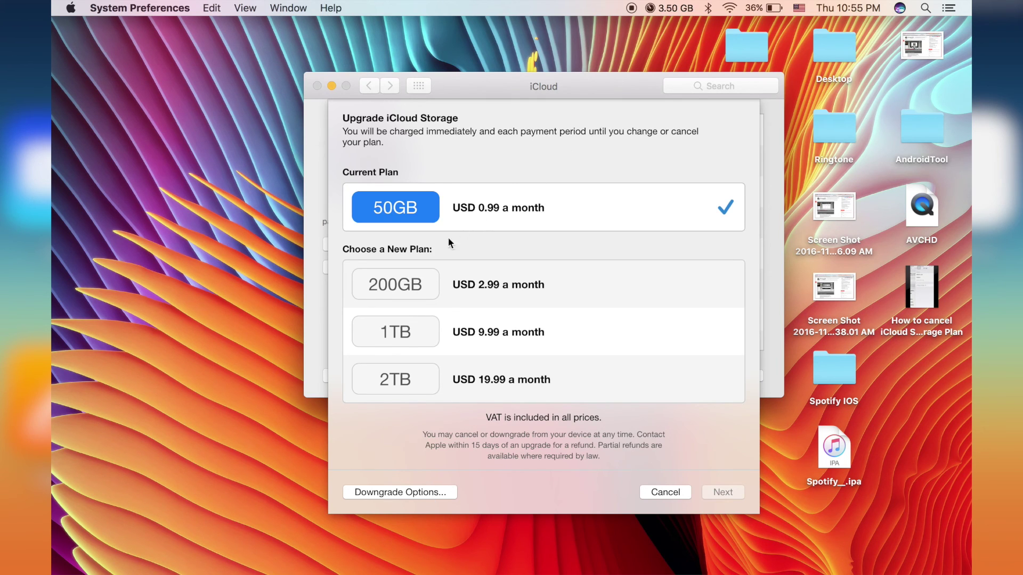
click(390, 490)
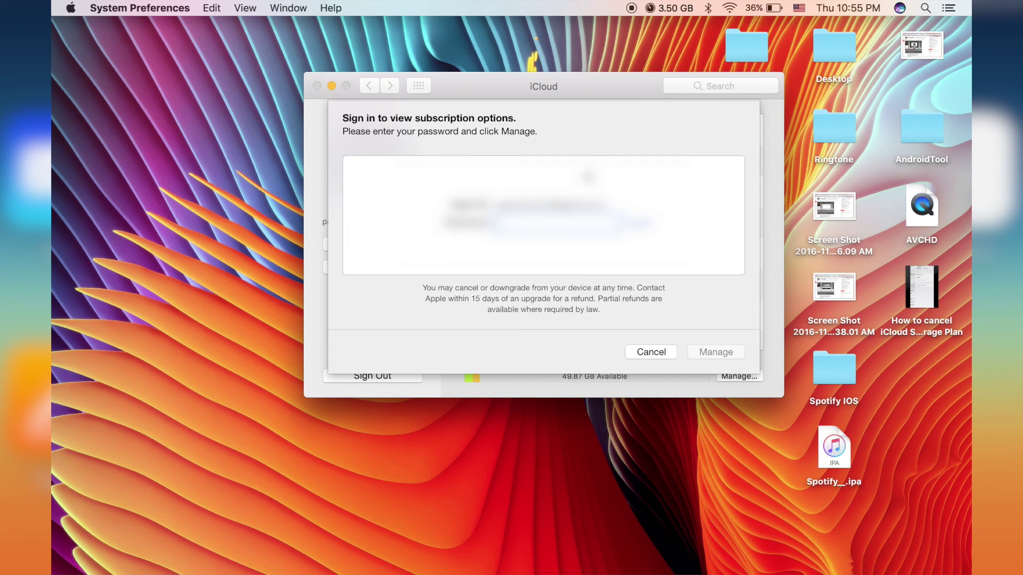
text(********)
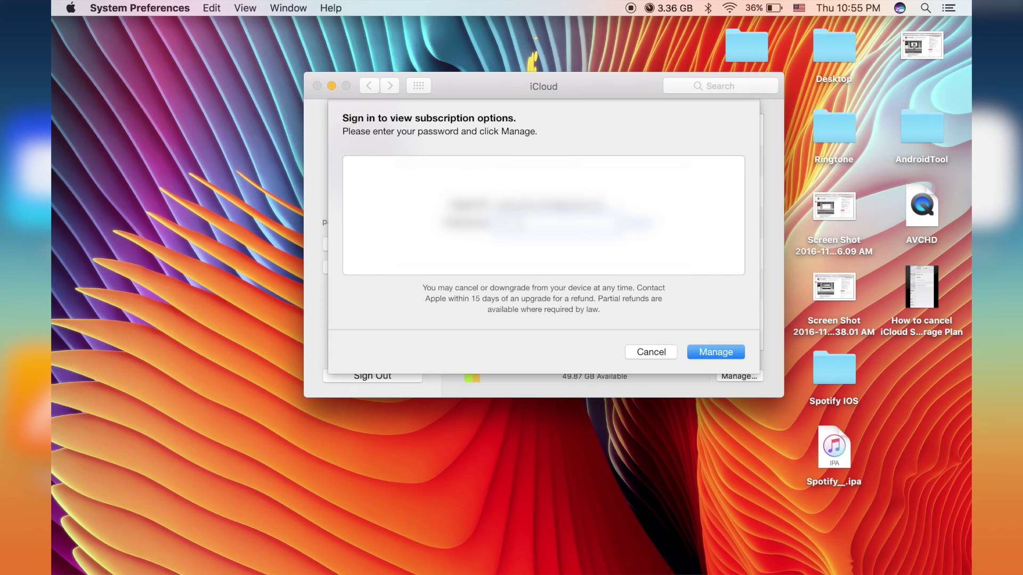
key(Return)
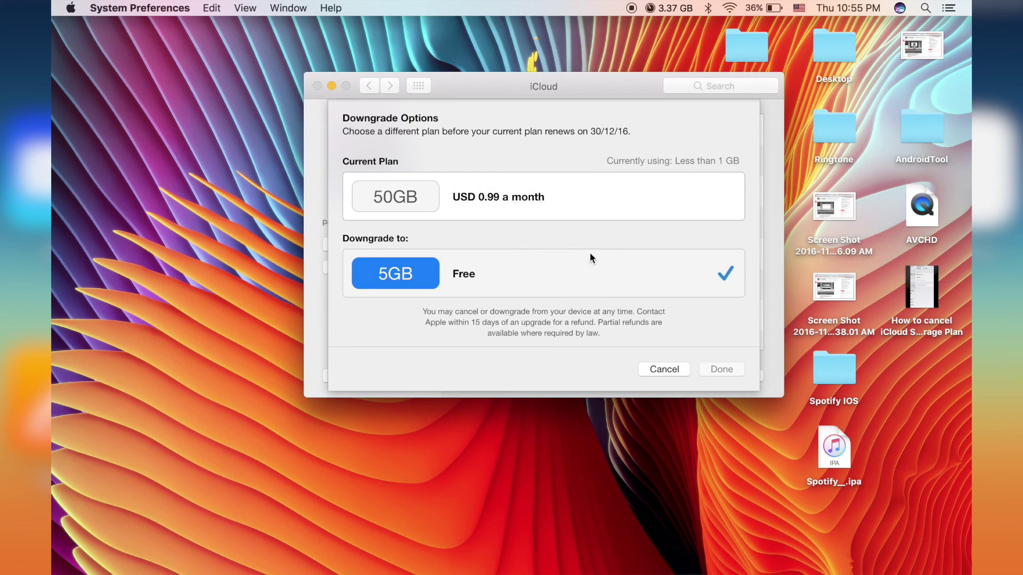
Compare the 50GB and 5GB plans, ending with 5GB Free selected
click(585, 196)
click(527, 281)
click(520, 195)
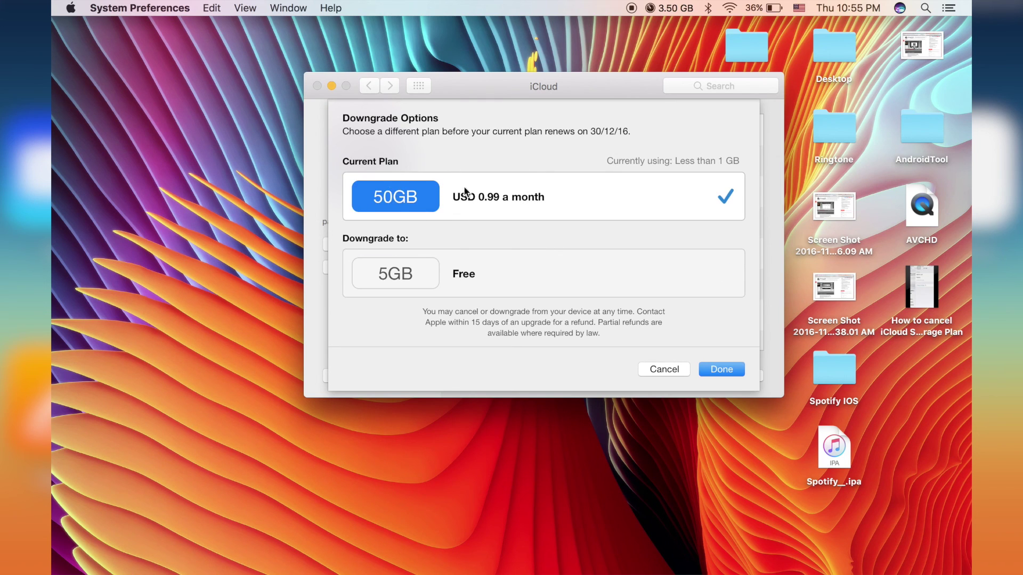
click(443, 272)
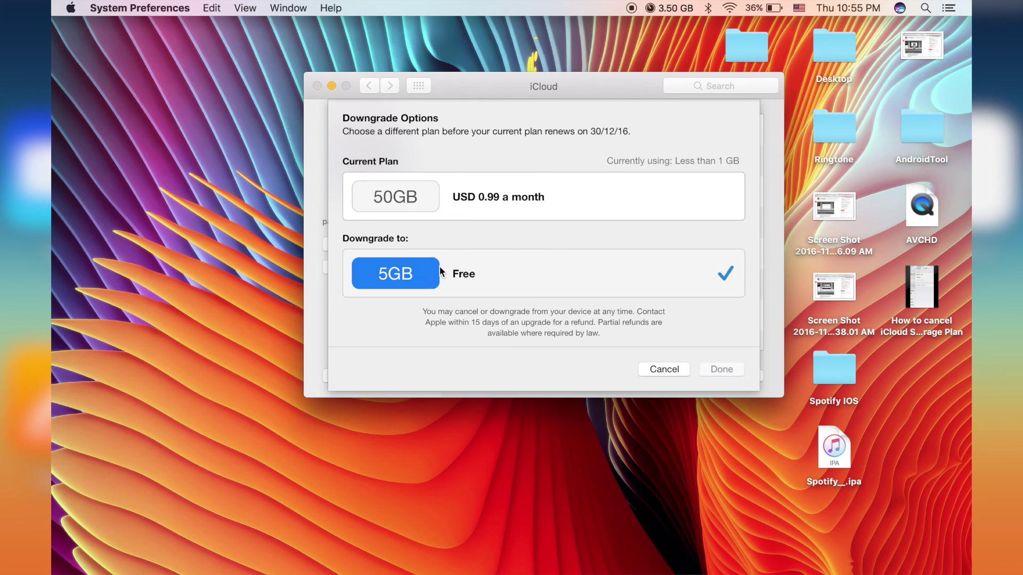
click(576, 190)
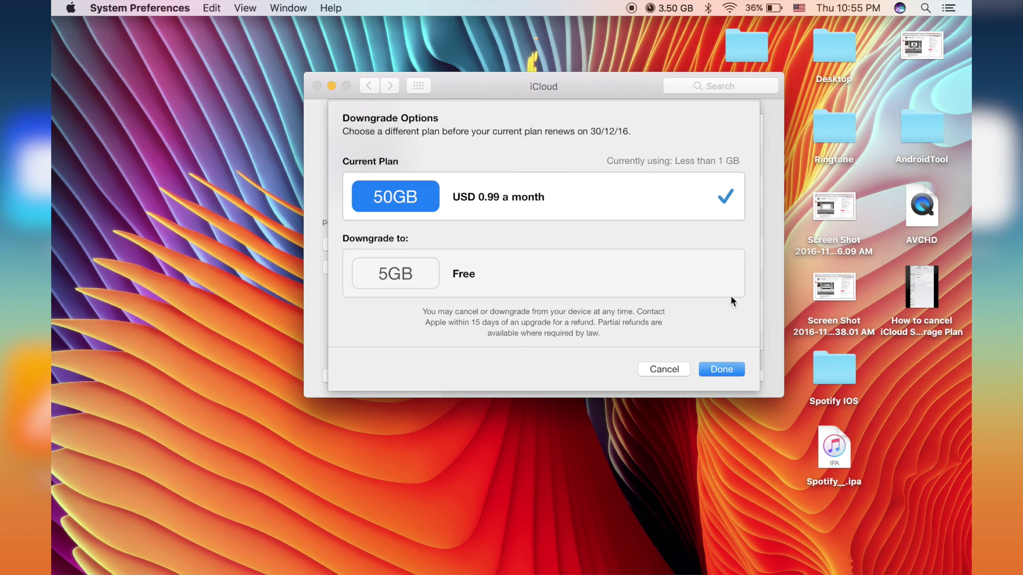
click(539, 267)
Dismiss the disk-full notification and cancel both storage plan sheets without changes
click(936, 42)
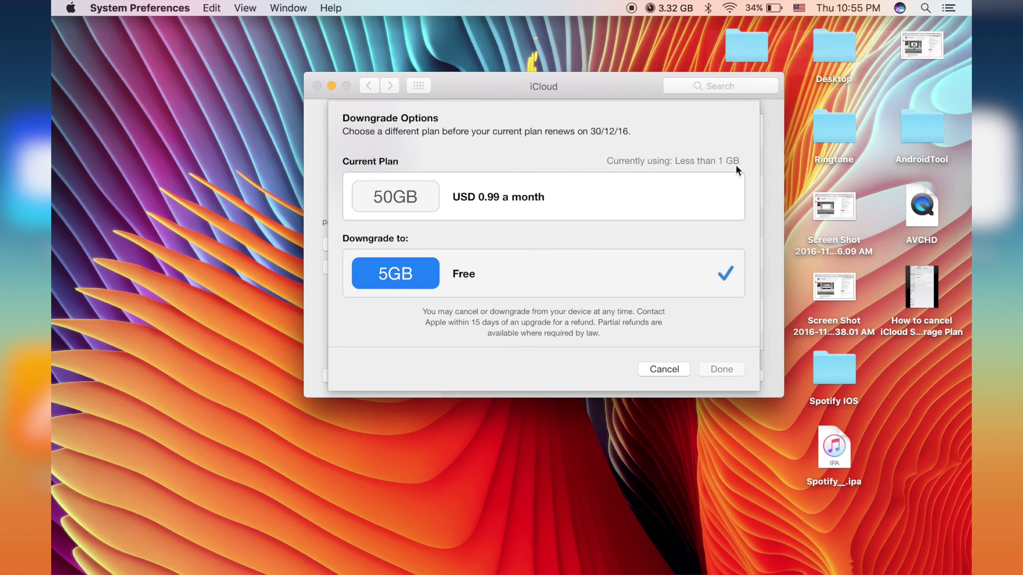
click(665, 369)
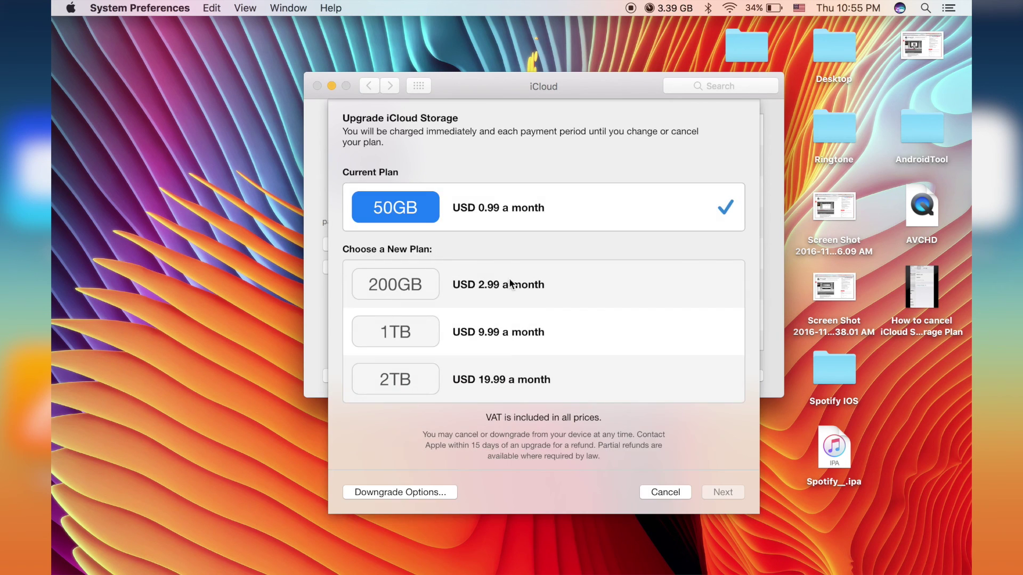
click(658, 496)
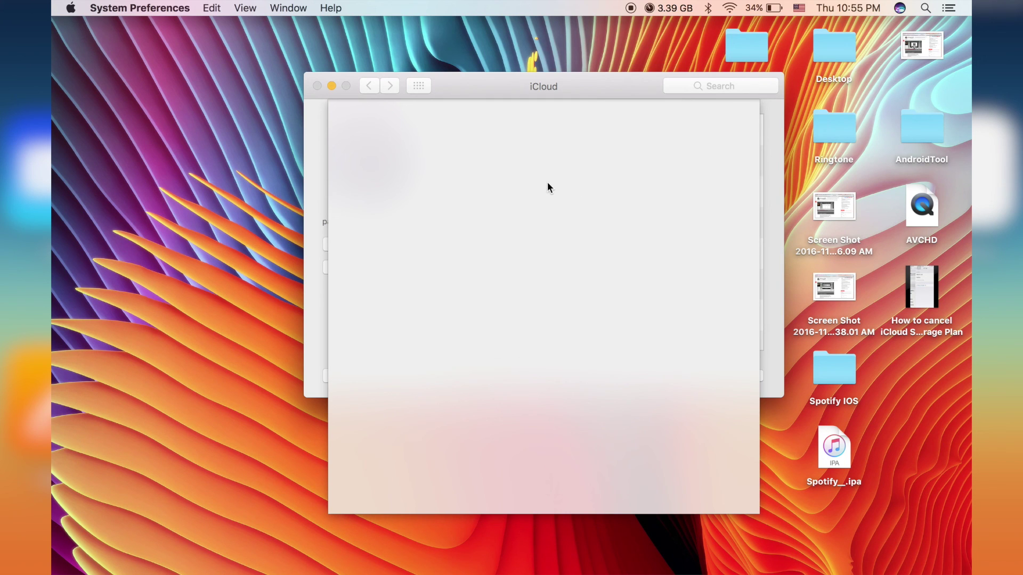